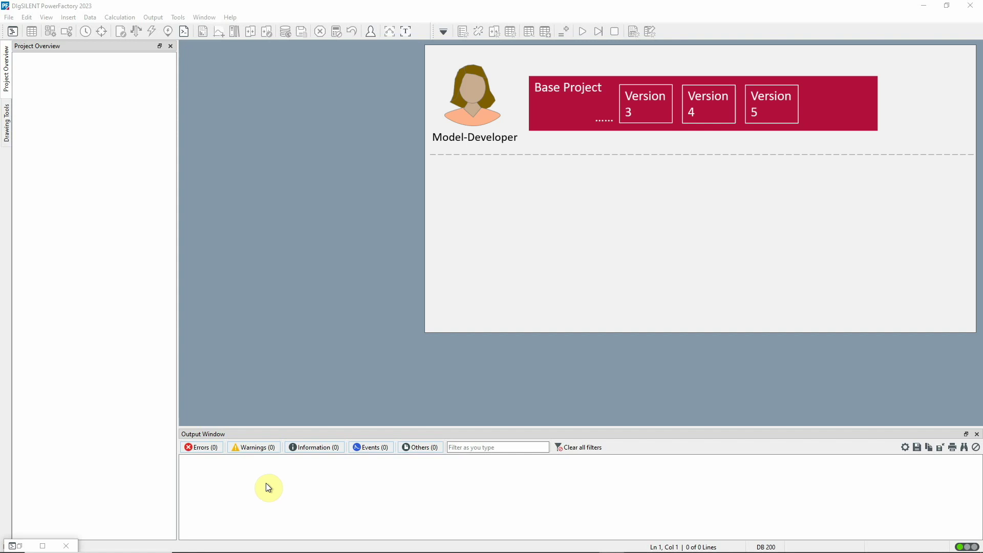
Restore the Data Manager and display User 01's Network Modelling project contents.
{"action": "left_click", "coordinate": [19, 546]}
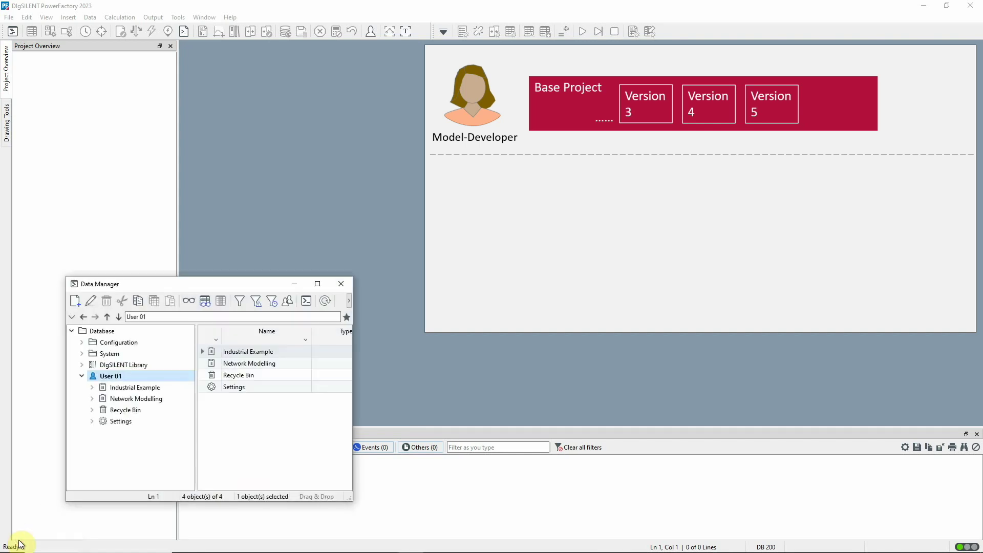
{"action": "left_click", "coordinate": [162, 398]}
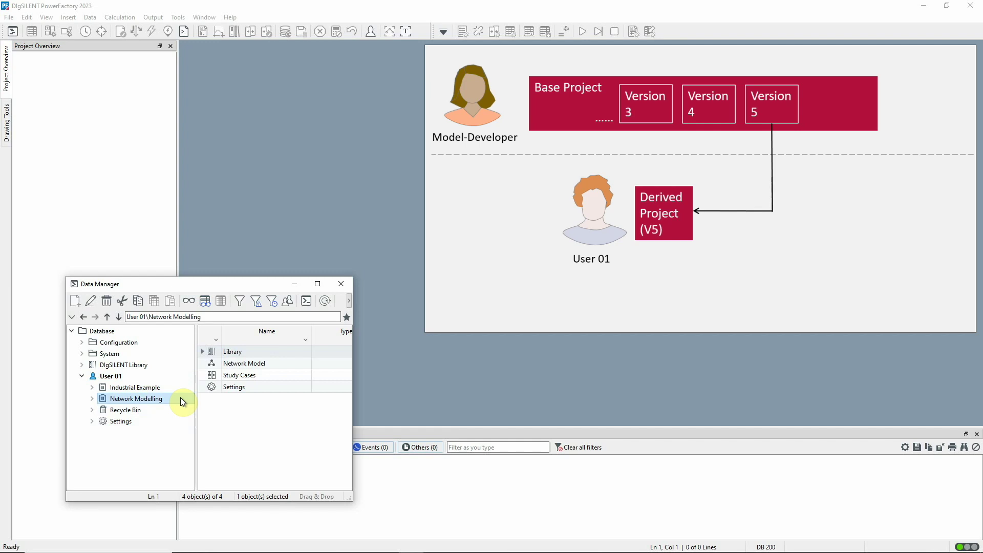
Add a read-only sharing entry for the Network Model Maintenance group on User 01's Network Modelling.
{"action": "right_click", "coordinate": [180, 397]}
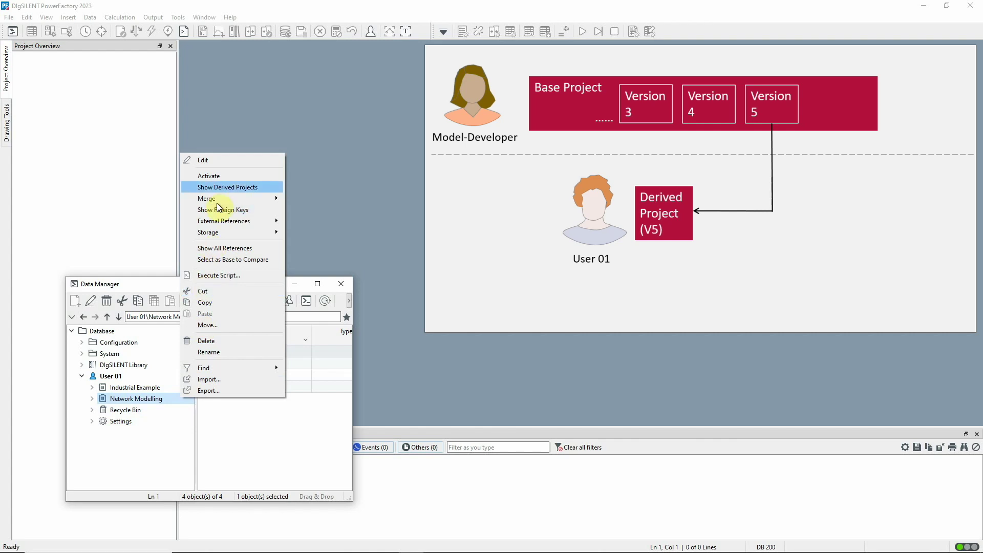
{"action": "left_click", "coordinate": [229, 160]}
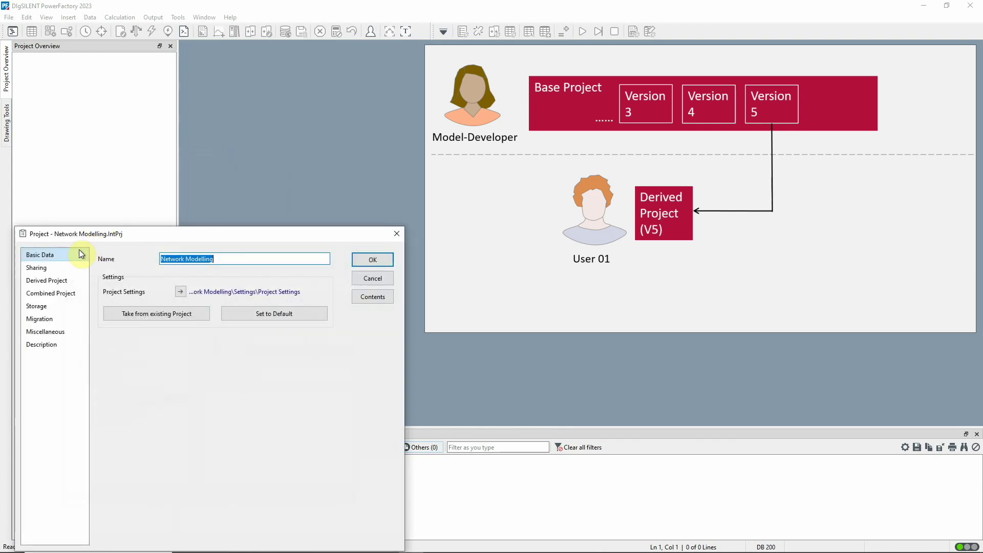
{"action": "left_click", "coordinate": [56, 267]}
{"action": "right_click", "coordinate": [125, 291]}
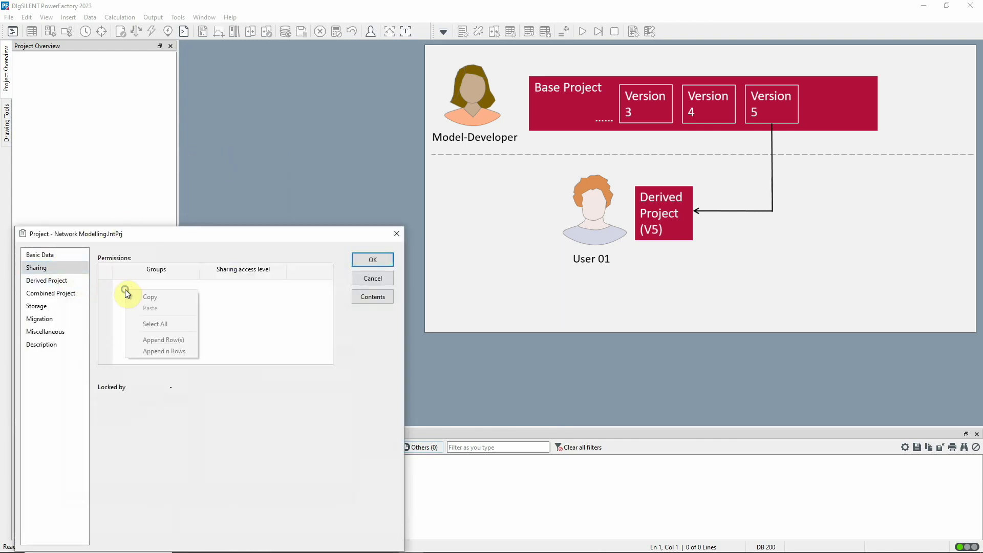
{"action": "left_click", "coordinate": [151, 340]}
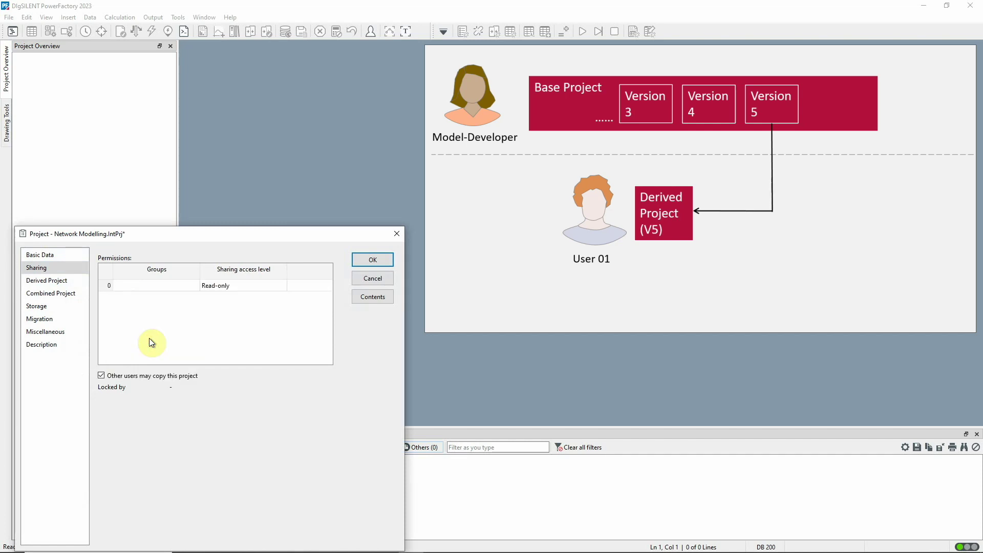
{"action": "double_click", "coordinate": [128, 285]}
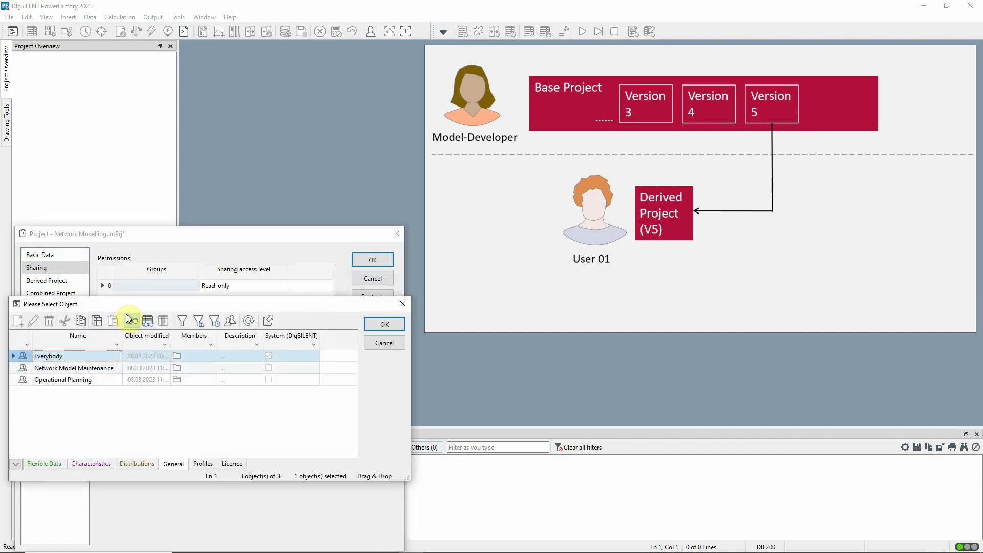
{"action": "left_click", "coordinate": [28, 367]}
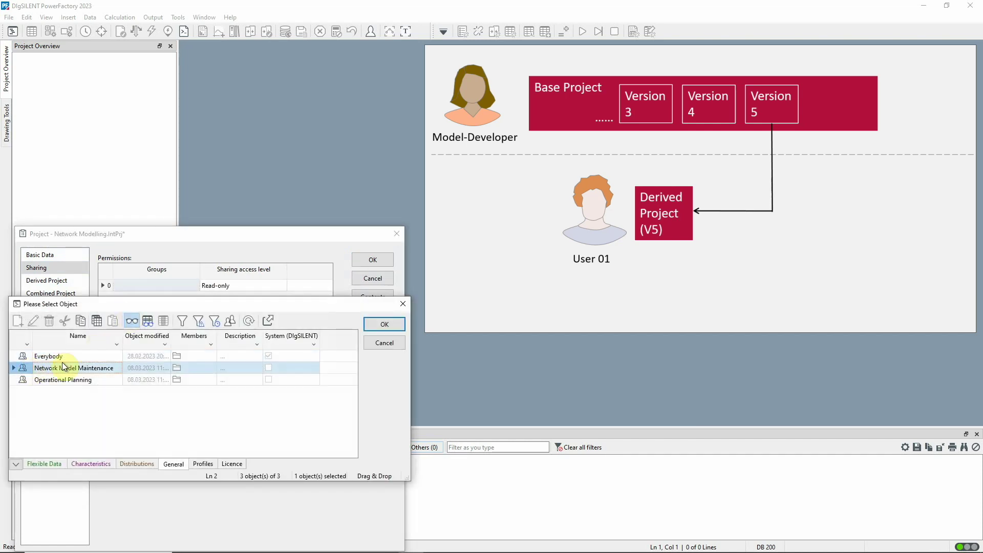
{"action": "left_click", "coordinate": [369, 326]}
{"action": "left_click", "coordinate": [377, 261]}
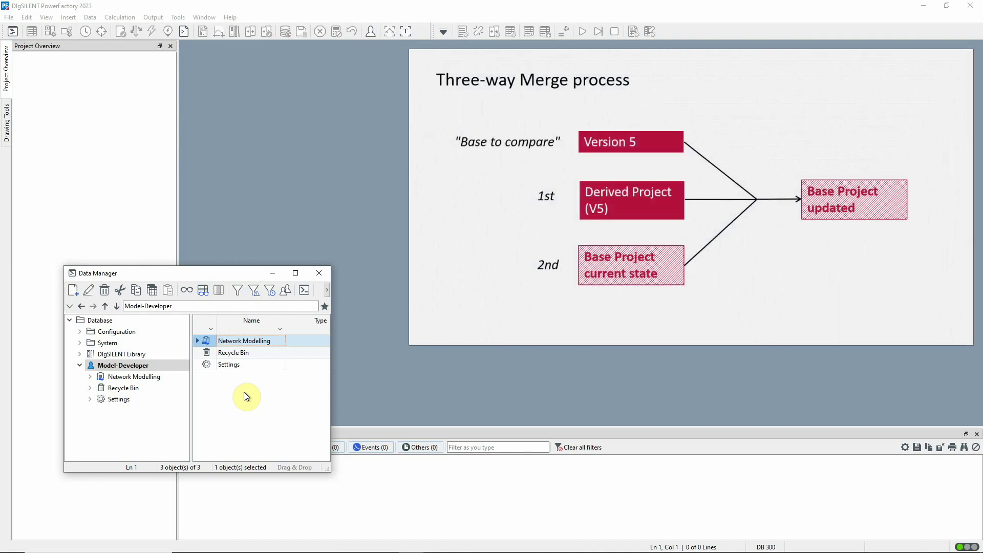
Show other users' projects and start merging User 01's Network Modelling into the base project.
{"action": "left_click", "coordinate": [288, 291]}
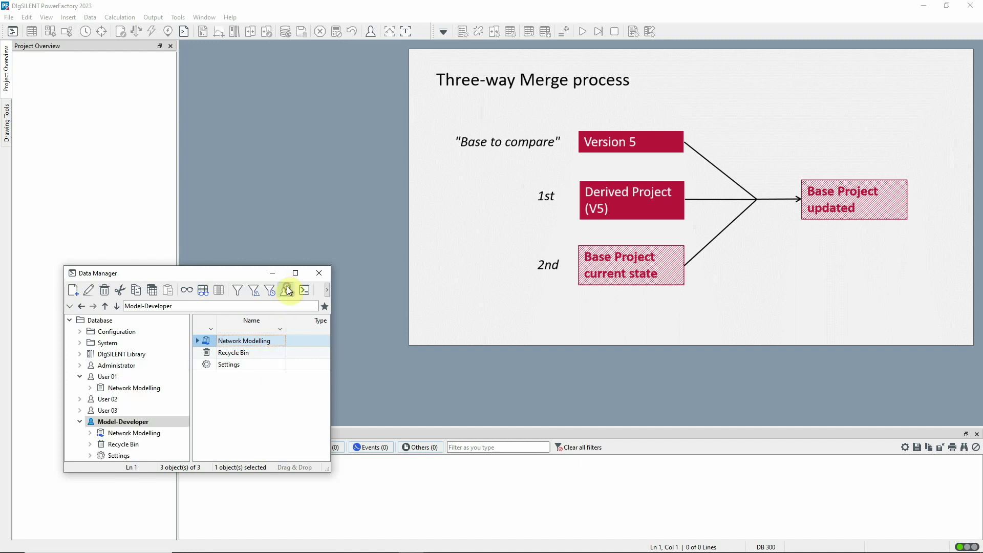
{"action": "left_click", "coordinate": [124, 392]}
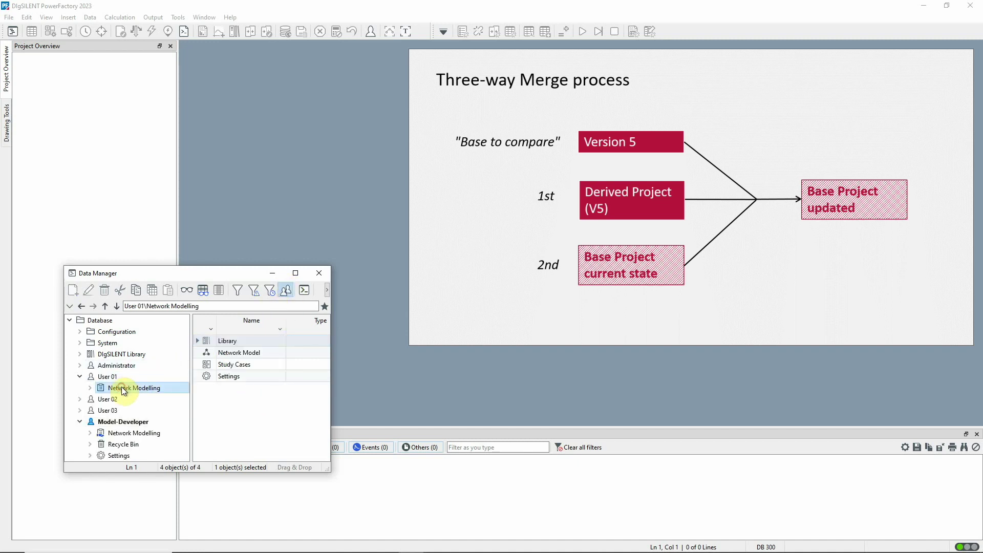
{"action": "right_click", "coordinate": [124, 391]}
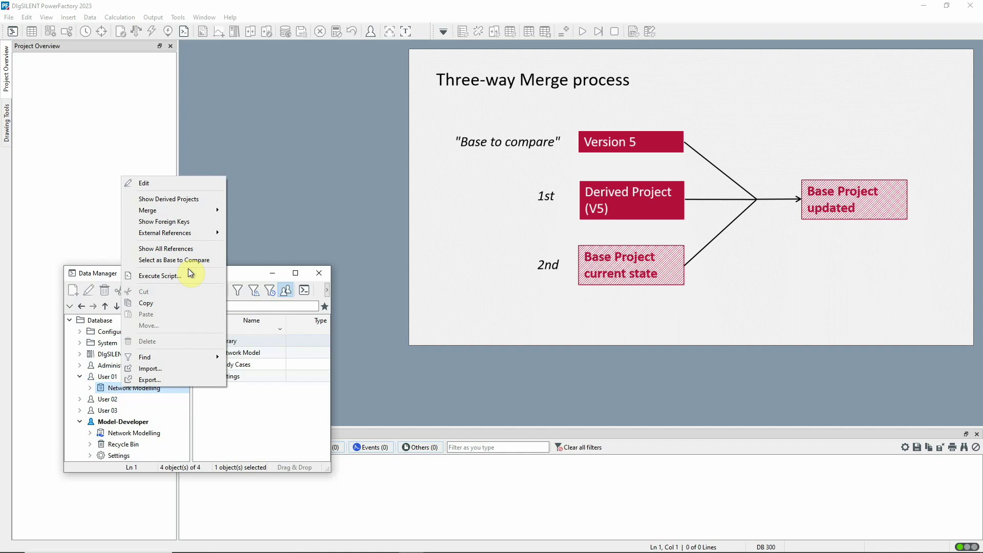
{"action": "mouse_move", "coordinate": [206, 209]}
{"action": "left_click", "coordinate": [241, 223]}
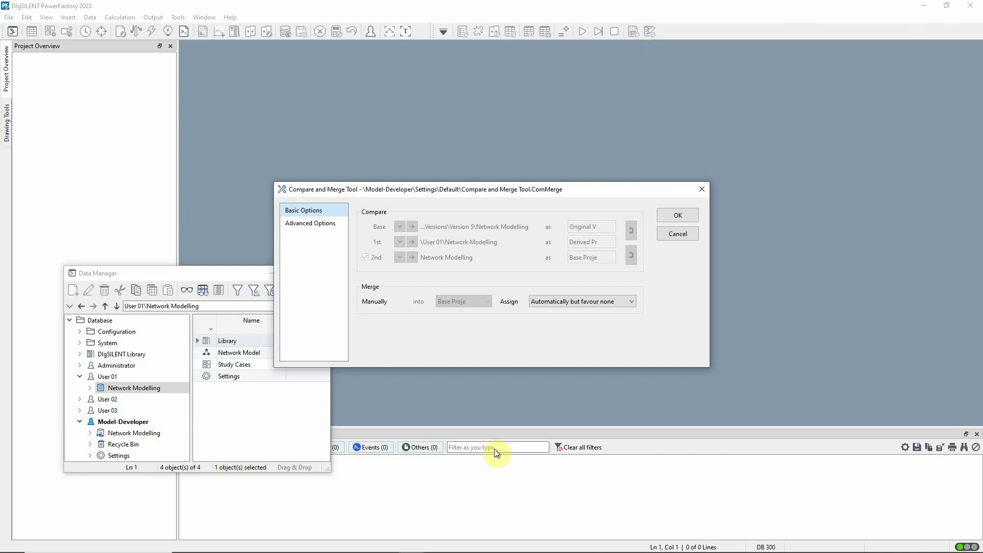
Compare against Version 5, review Line Type Future 2024 and 2025 under Lines, and merge.
{"action": "left_click", "coordinate": [674, 214]}
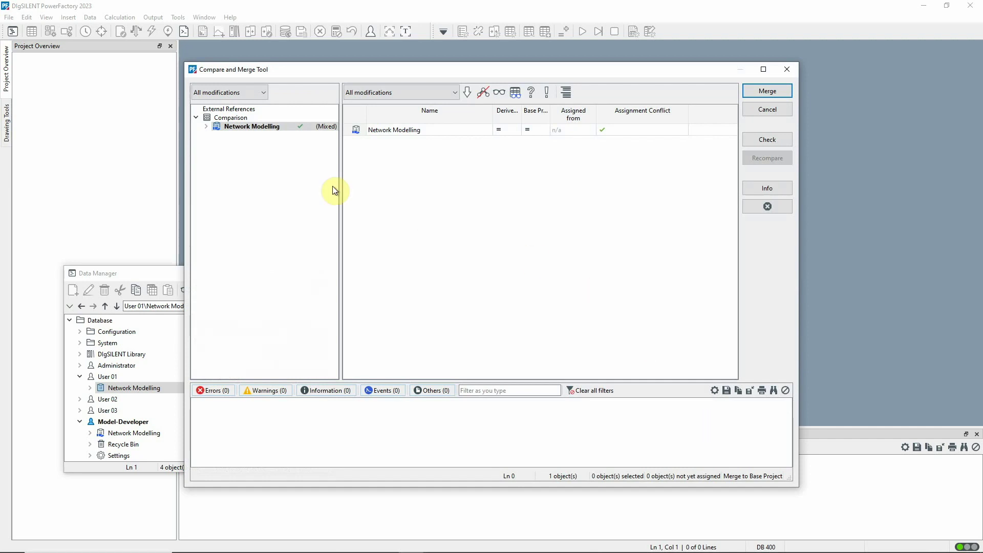
{"action": "left_click", "coordinate": [207, 127]}
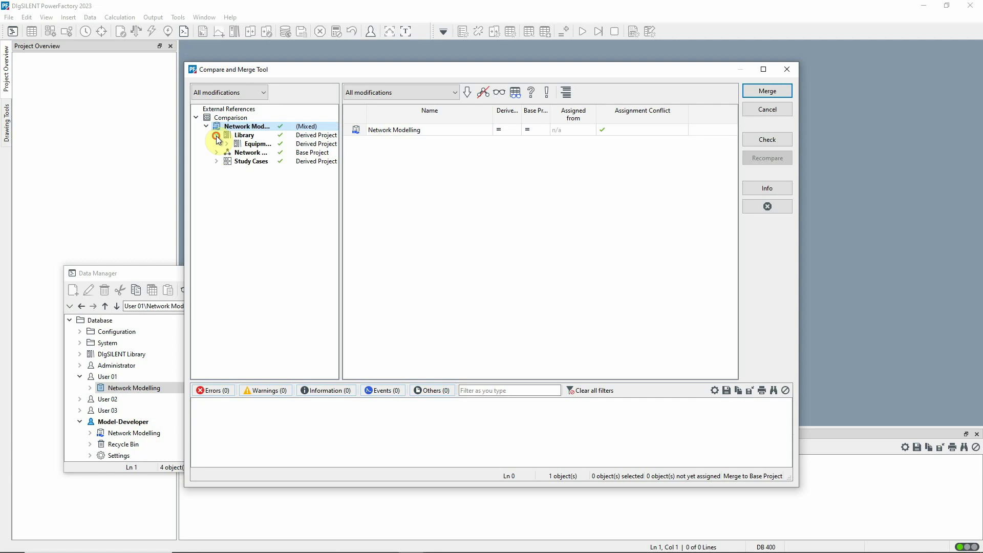
{"action": "left_click", "coordinate": [226, 143]}
{"action": "left_click", "coordinate": [262, 152]}
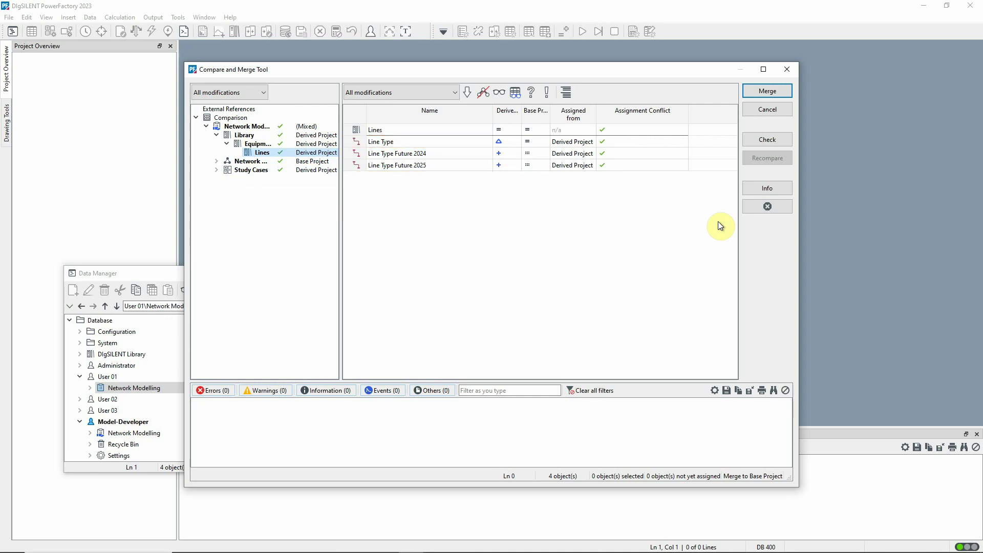
{"action": "left_click", "coordinate": [772, 91]}
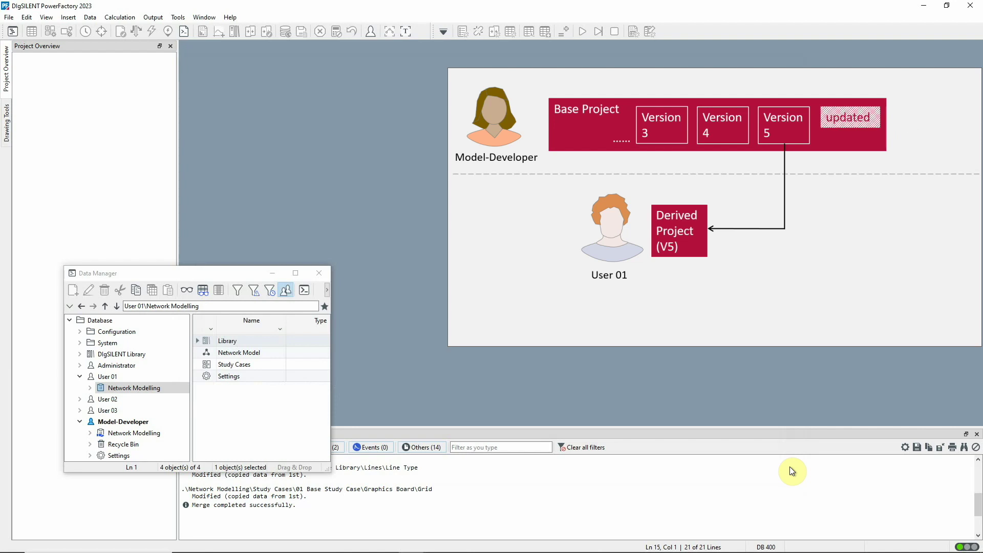
Create 'Version 6' of the Model-Developer's Network Modelling with derived-project users notified.
{"action": "left_click", "coordinate": [168, 438]}
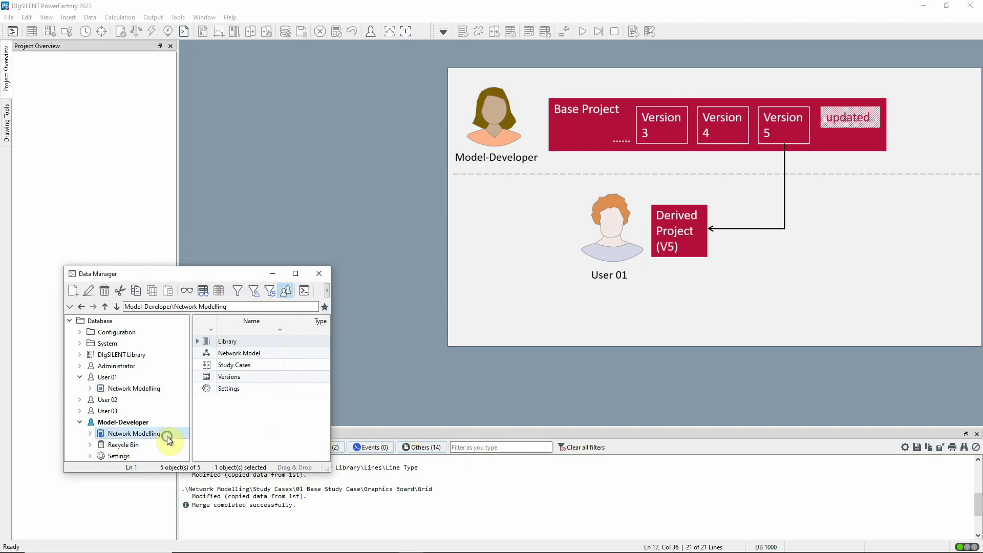
{"action": "right_click", "coordinate": [169, 438]}
{"action": "left_click", "coordinate": [198, 218]}
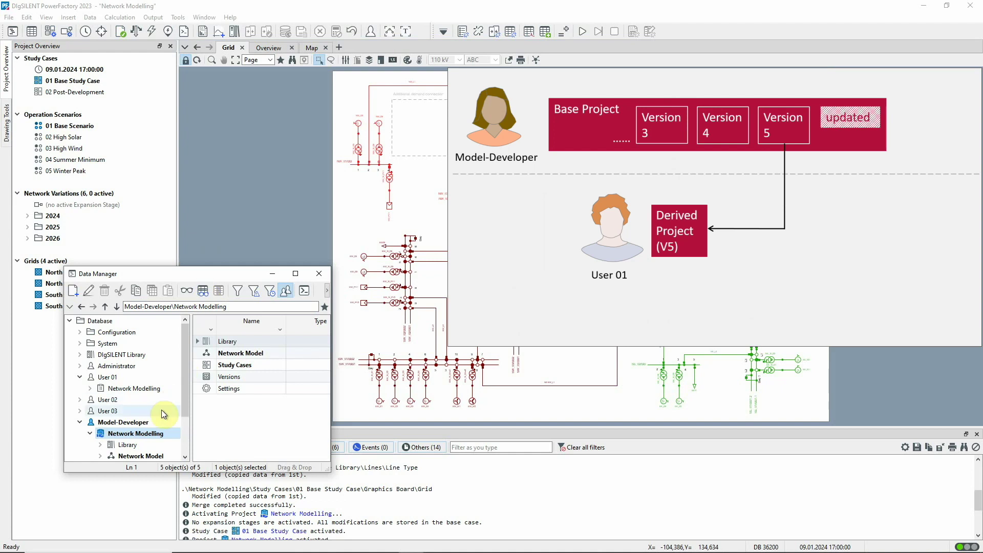
{"action": "right_click", "coordinate": [148, 431]}
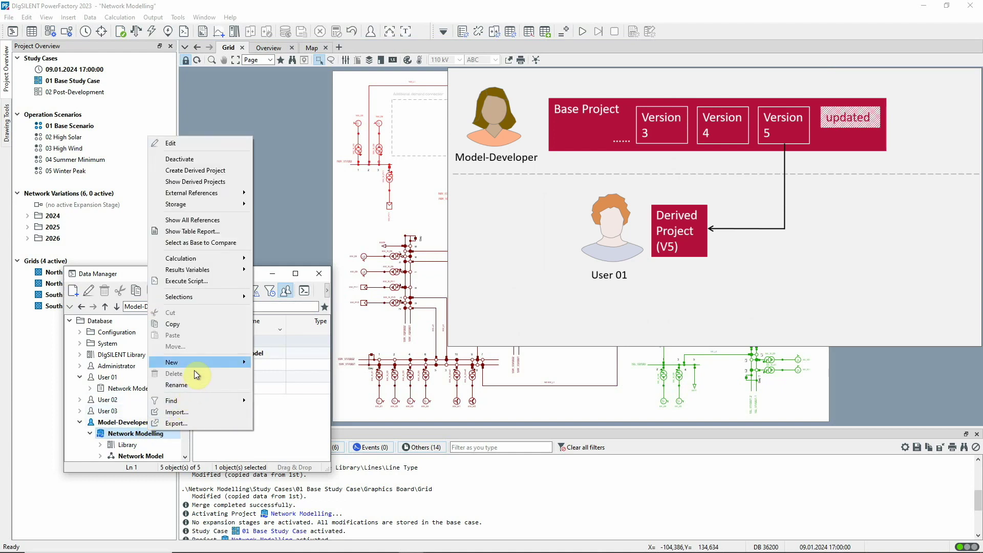
{"action": "mouse_move", "coordinate": [198, 364]}
{"action": "left_click", "coordinate": [258, 362]}
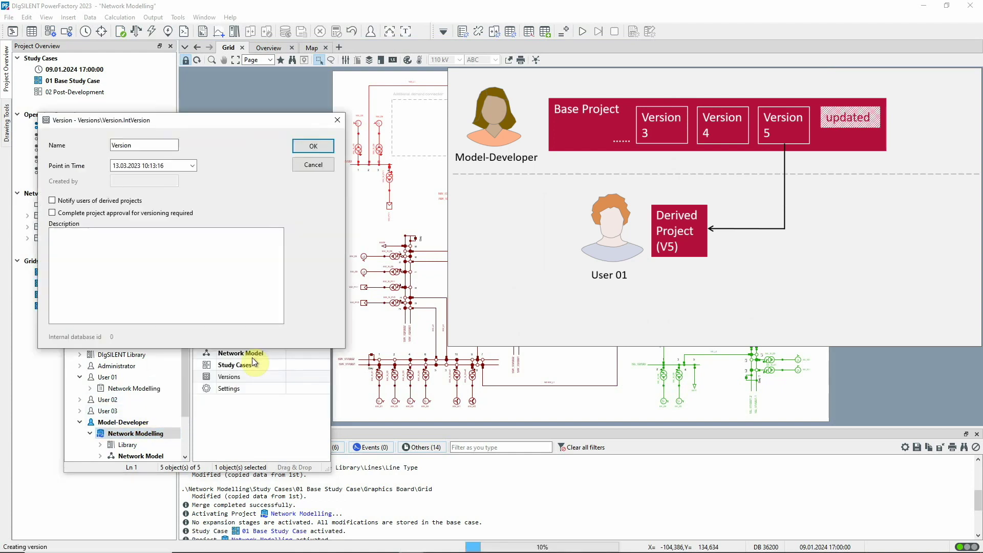
{"action": "left_click", "coordinate": [140, 145]}
{"action": "type", "text": "6"}
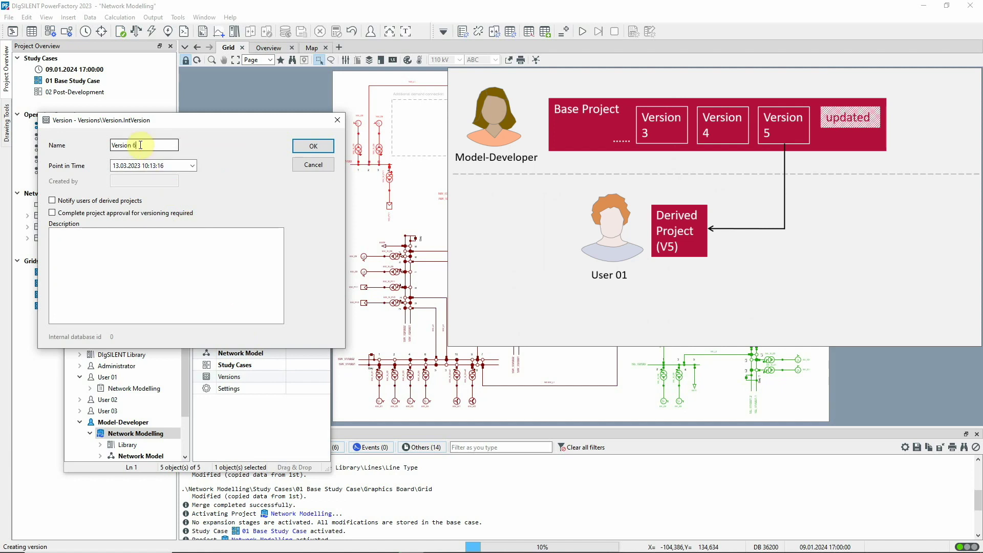
{"action": "left_click", "coordinate": [53, 200]}
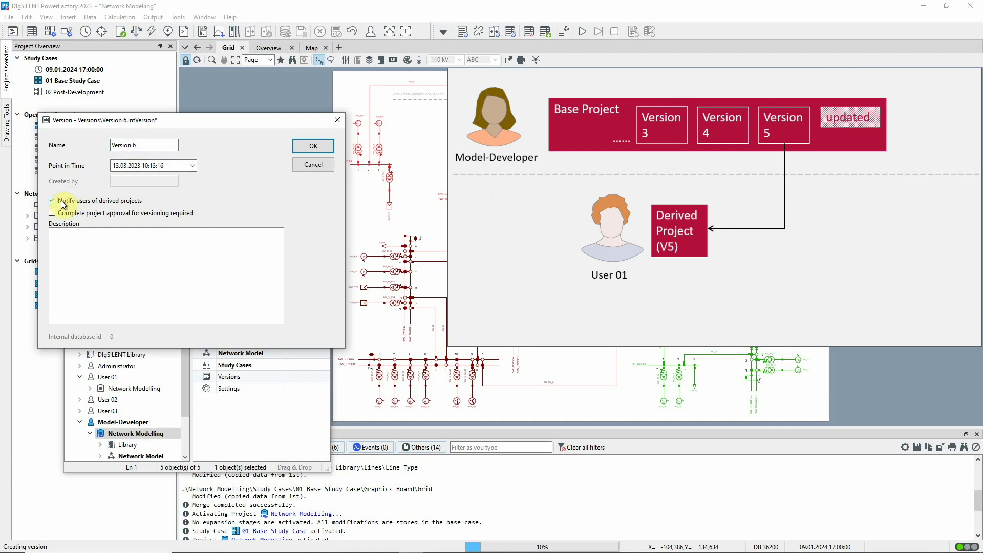
{"action": "left_click", "coordinate": [305, 146]}
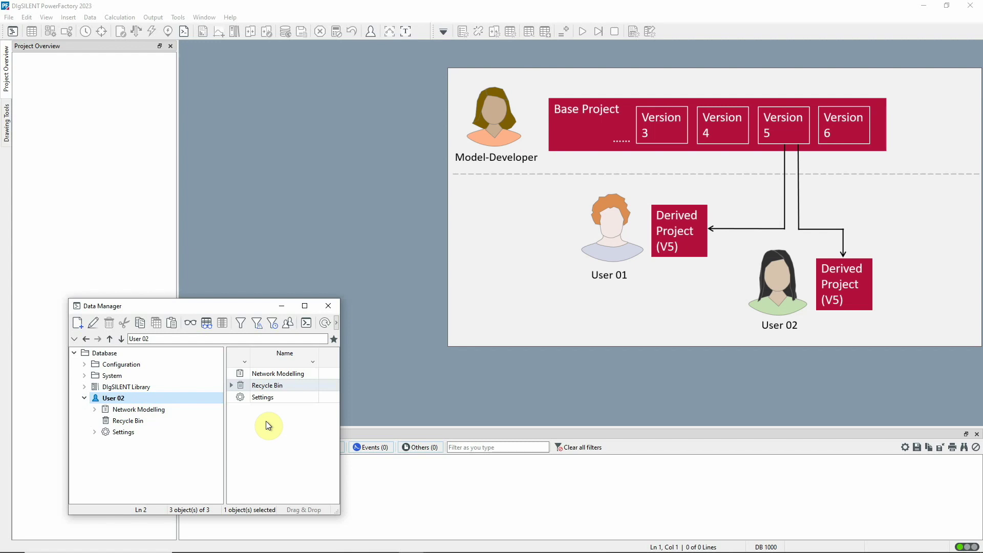
Check on the Derived Project page that User 02's Network Modelling still uses Version 5.
{"action": "right_click", "coordinate": [170, 410]}
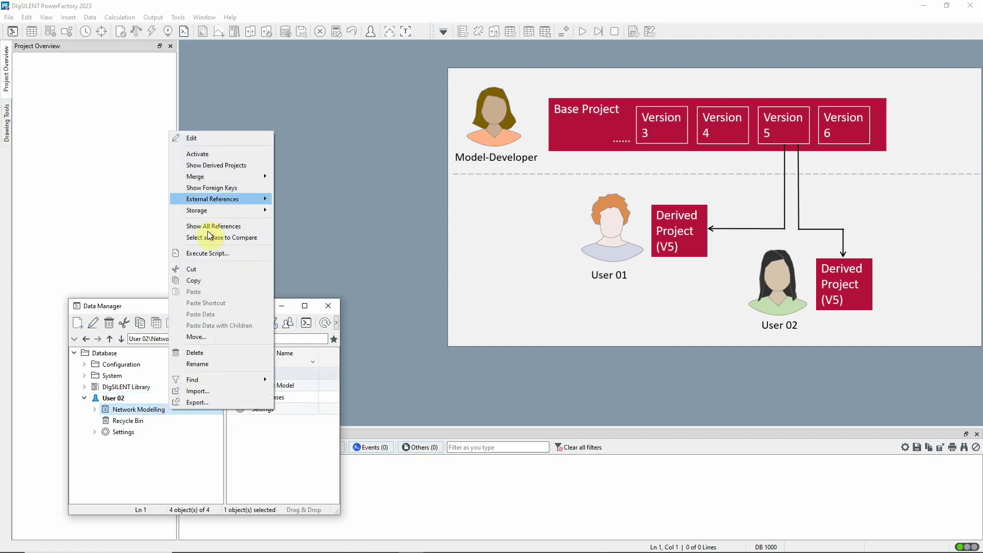
{"action": "left_click", "coordinate": [191, 138]}
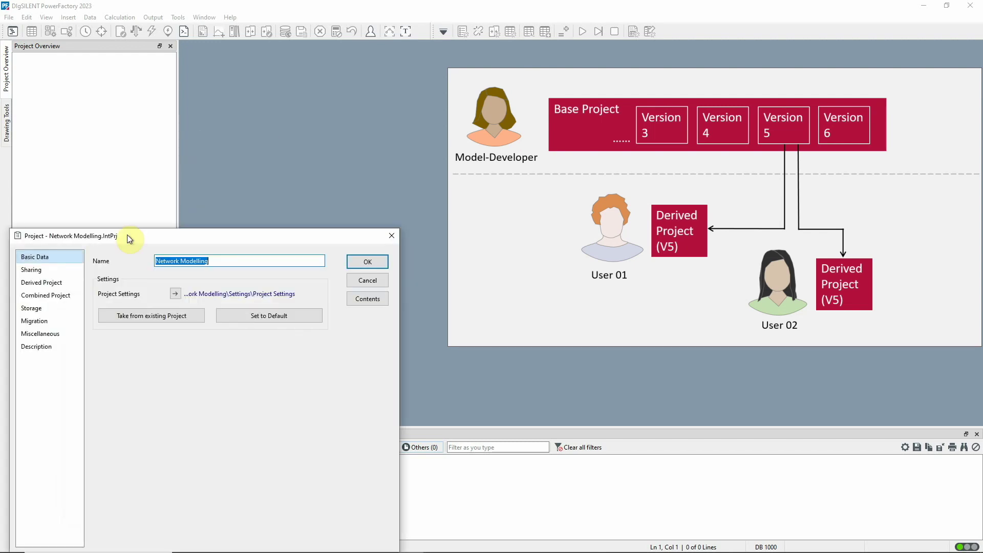
{"action": "left_click", "coordinate": [47, 283]}
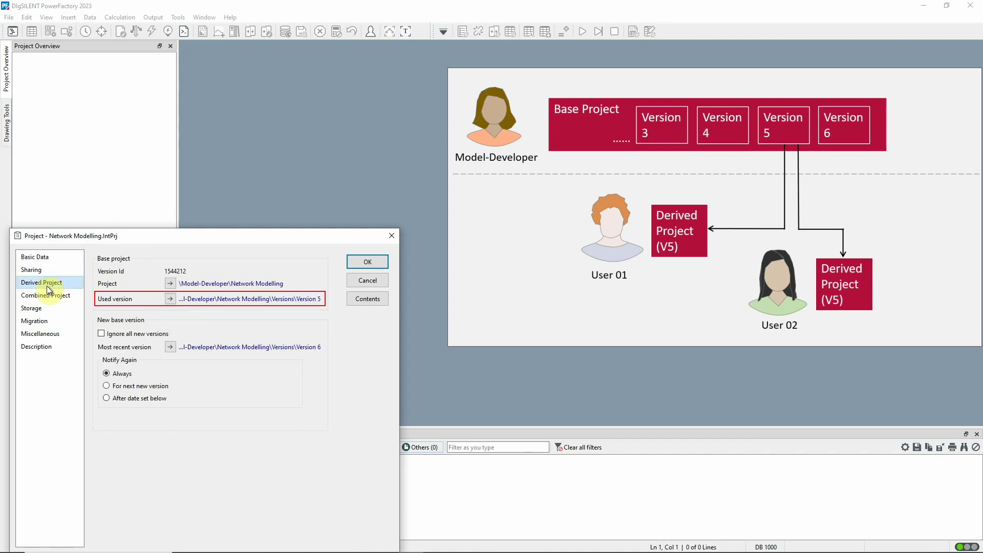
{"action": "left_click", "coordinate": [358, 281]}
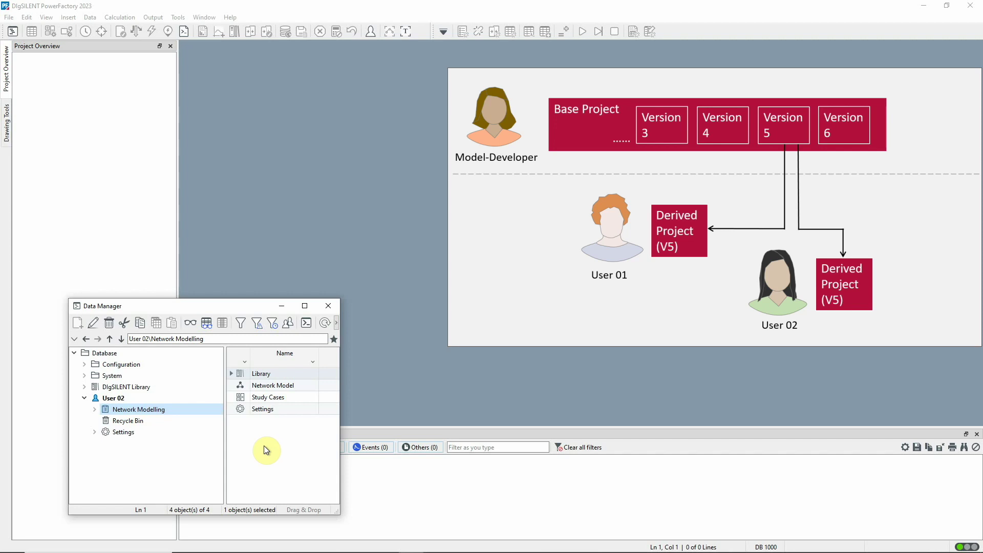
Activate User 02's Network Modelling and merge in Version 6 with 'favour derived project'.
{"action": "right_click", "coordinate": [157, 410]}
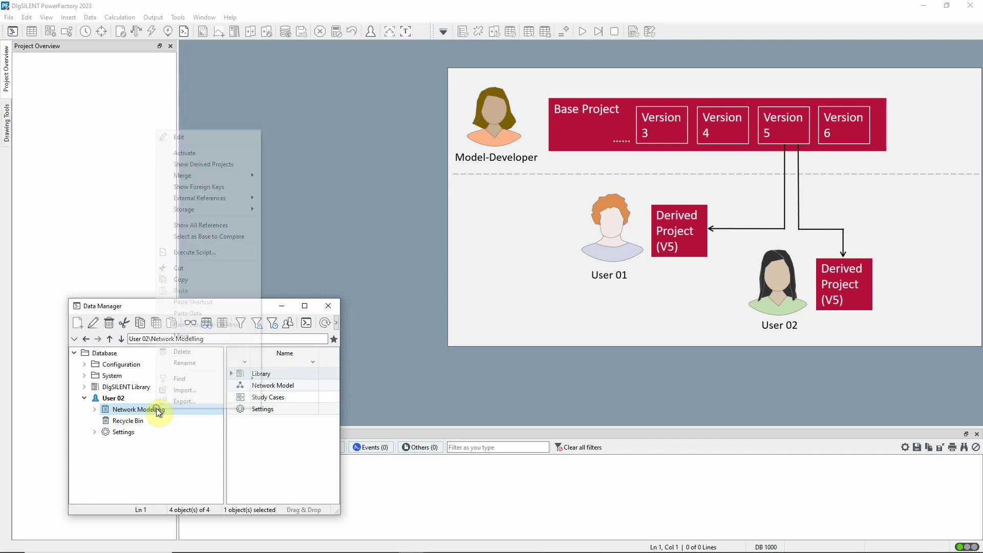
{"action": "left_click", "coordinate": [177, 153]}
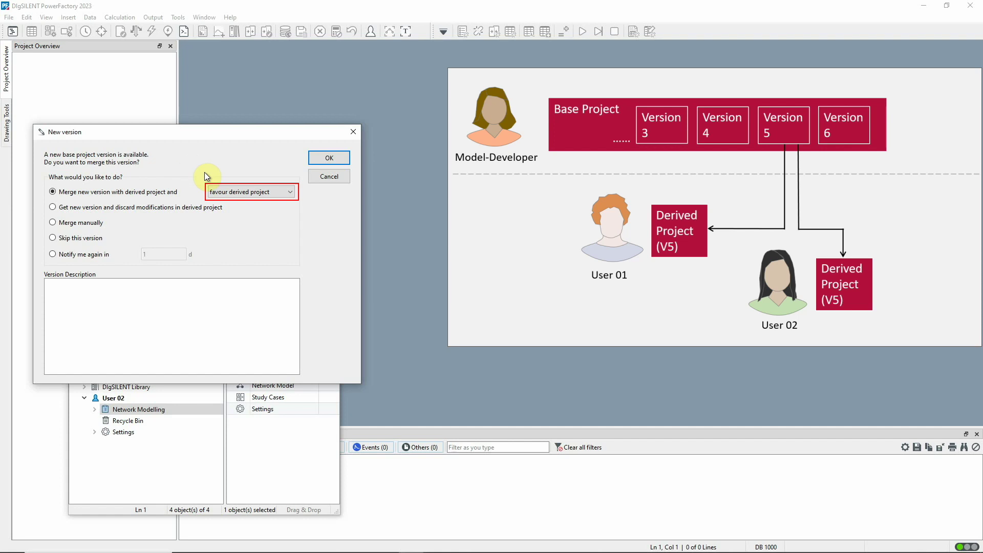
{"action": "left_click", "coordinate": [292, 193]}
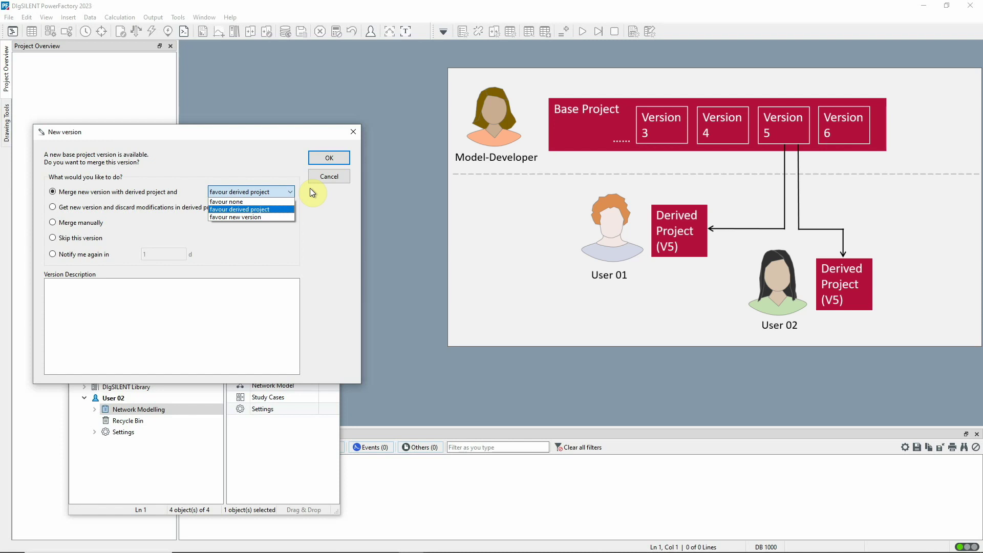
{"action": "left_click", "coordinate": [313, 192]}
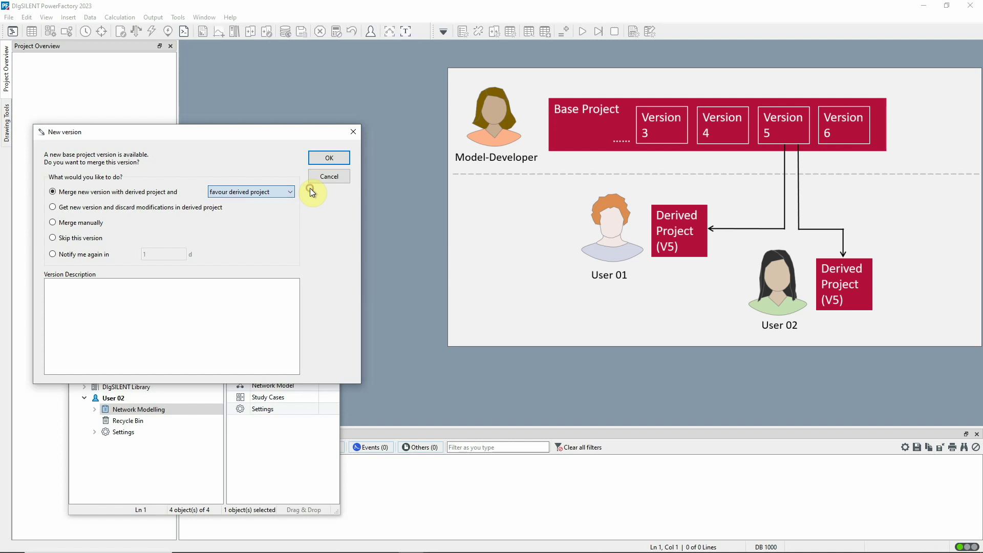
{"action": "left_click", "coordinate": [313, 157]}
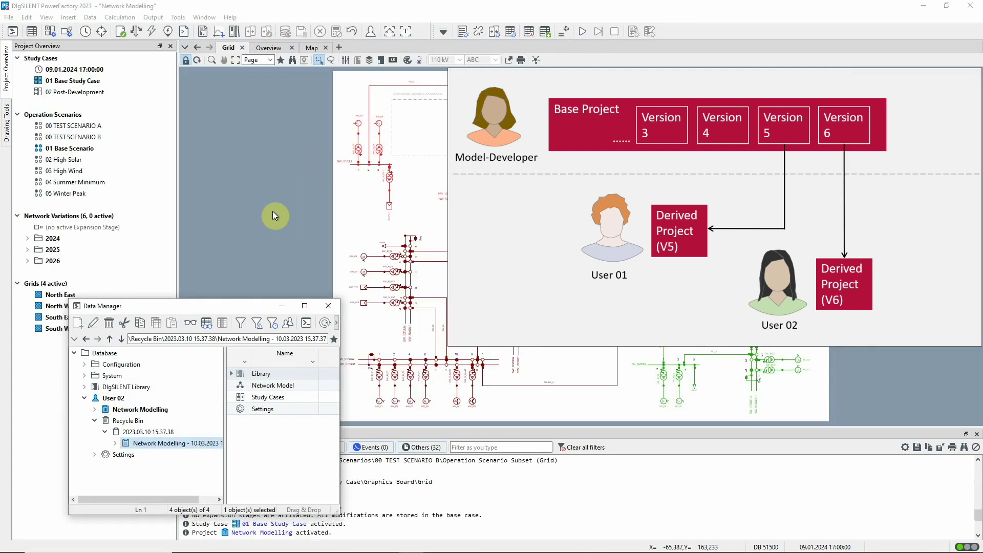
Verify on the Derived Project page that User 02's used base version is Version 6.
{"action": "right_click", "coordinate": [132, 409]}
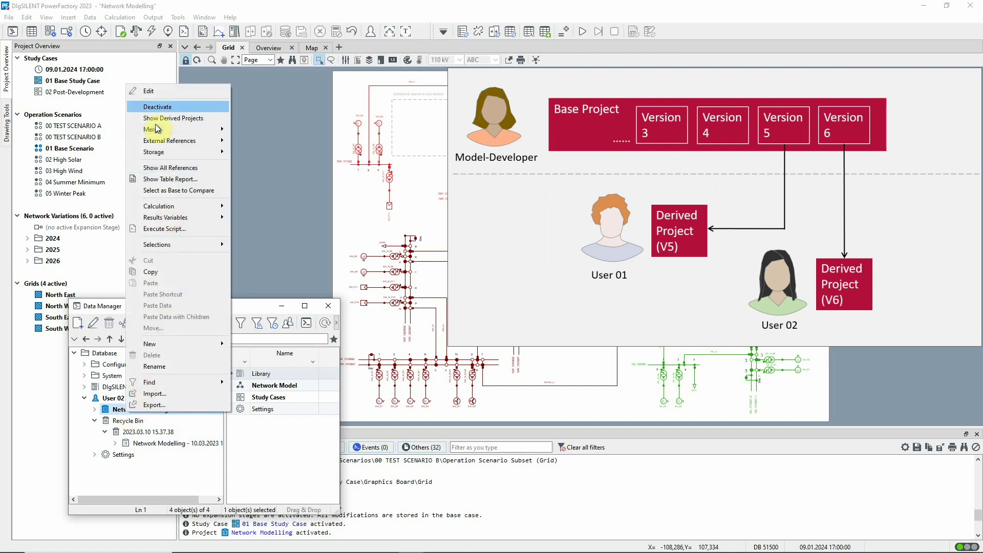
{"action": "left_click", "coordinate": [149, 90]}
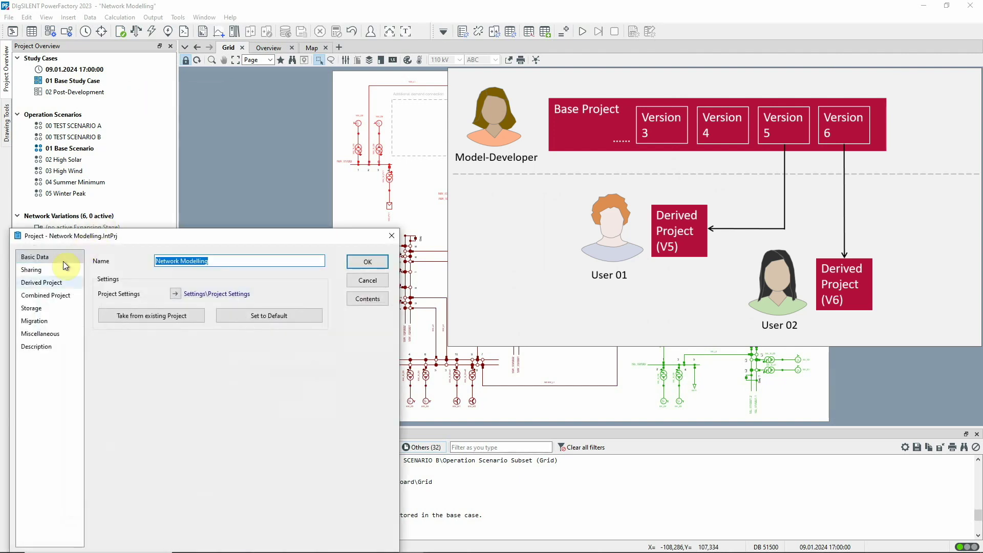
{"action": "left_click", "coordinate": [41, 282]}
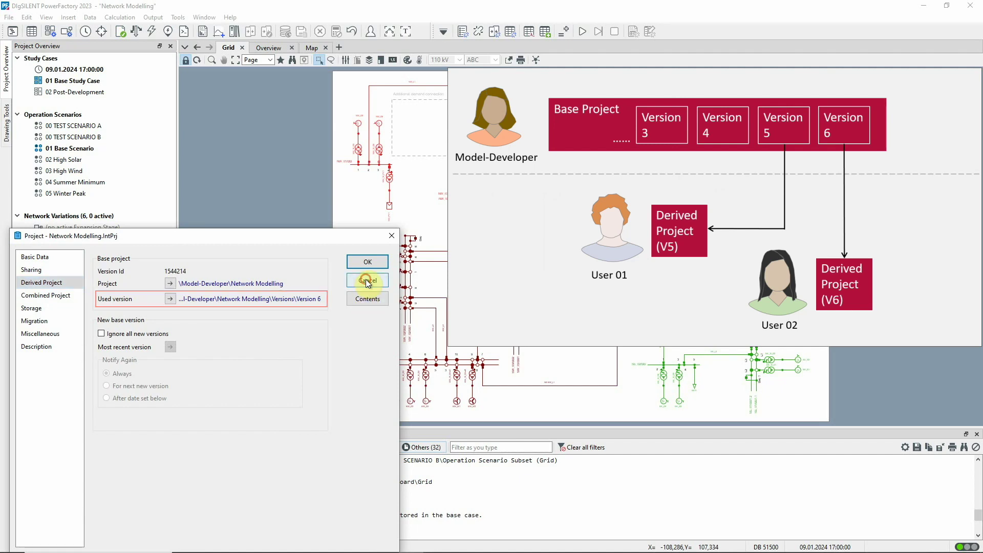
{"action": "left_click", "coordinate": [363, 299]}
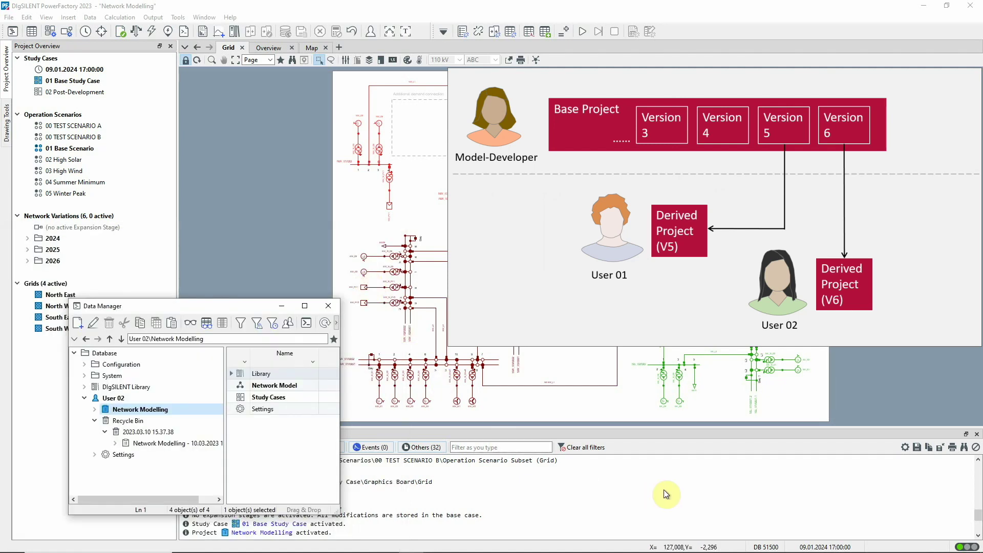